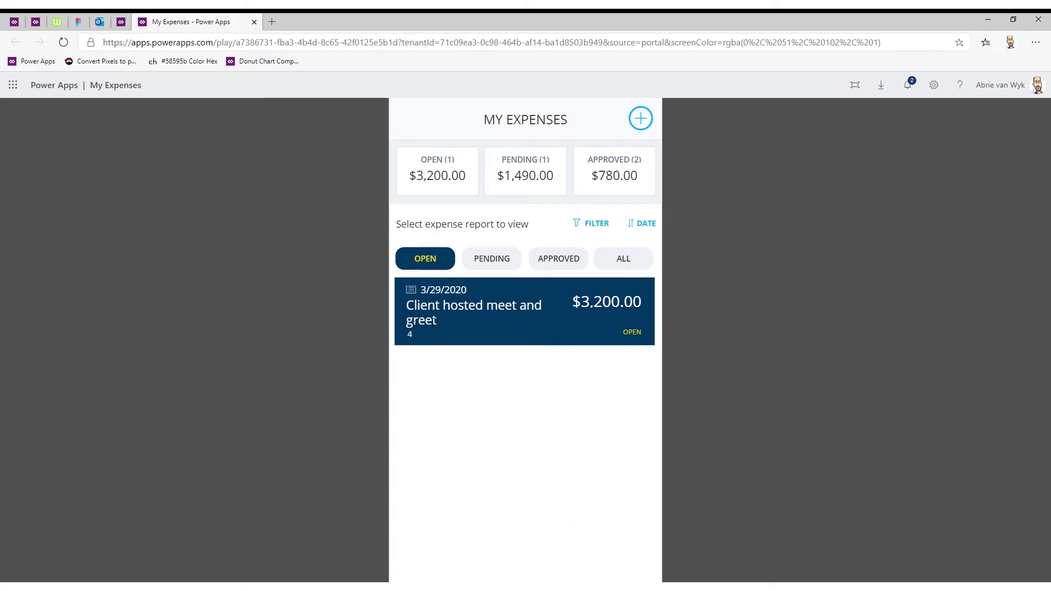
# Create a new expense report titled "COVID19 Conference" with the first listed approver and Microsoft as the cost center.
pyautogui.click(642, 123)
pyautogui.click(448, 243)
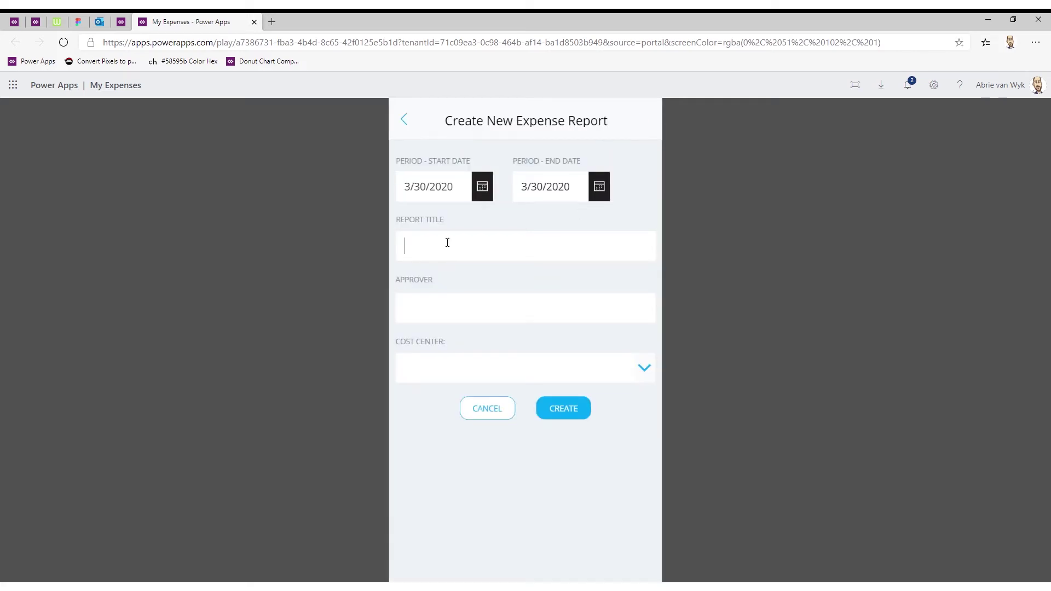
pyautogui.write('COVID19 Conference')
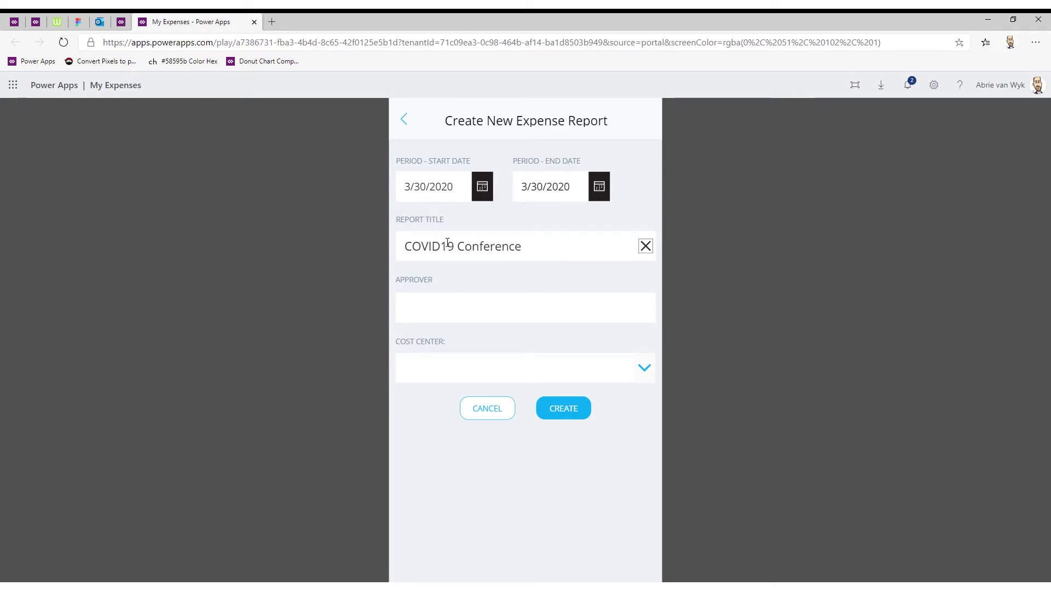
pyautogui.click(439, 301)
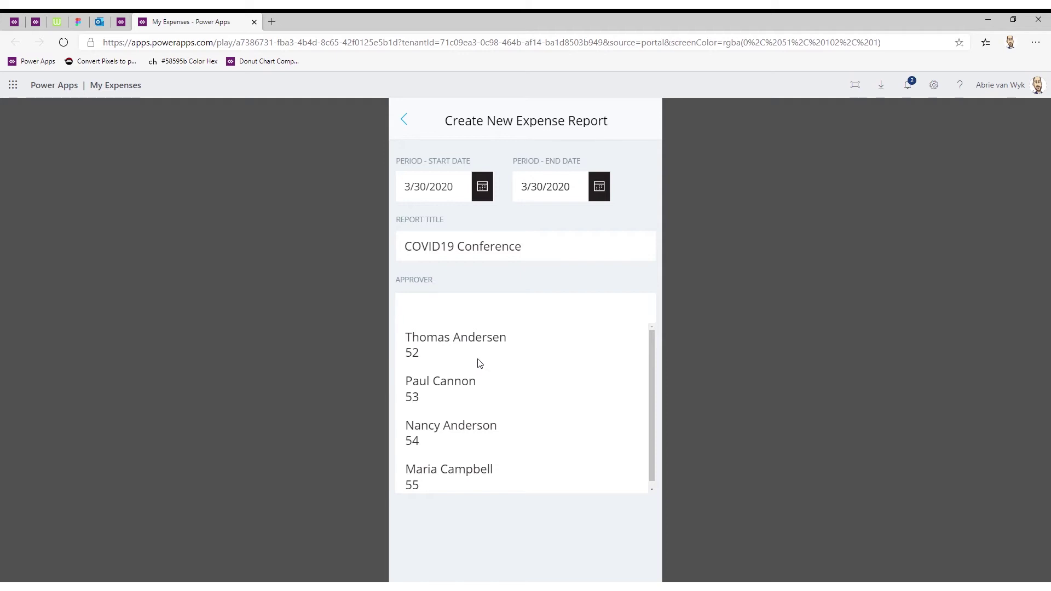
pyautogui.click(468, 351)
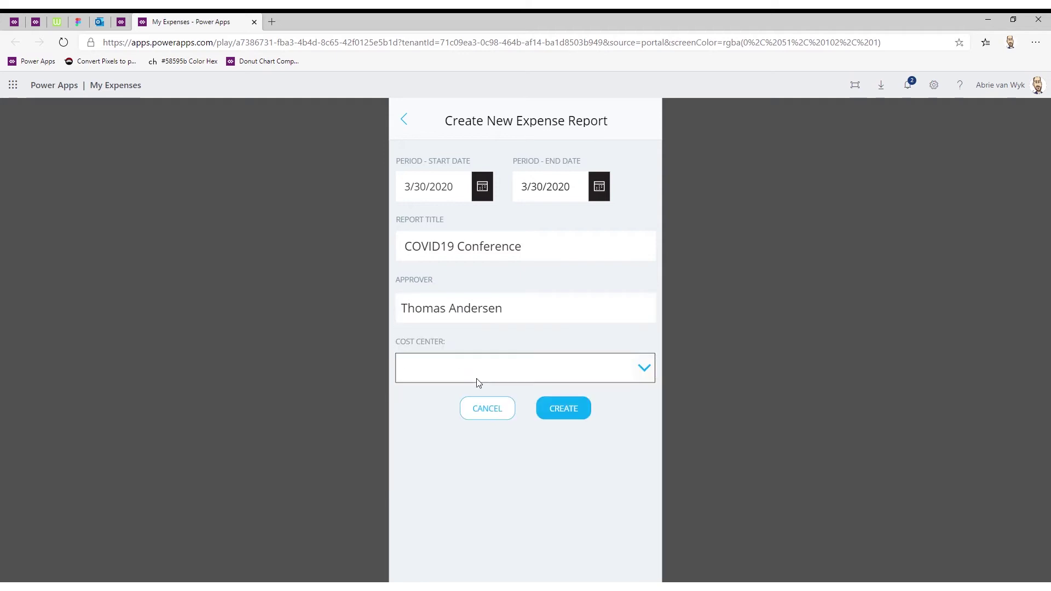
pyautogui.click(478, 381)
pyautogui.click(467, 368)
pyautogui.click(567, 500)
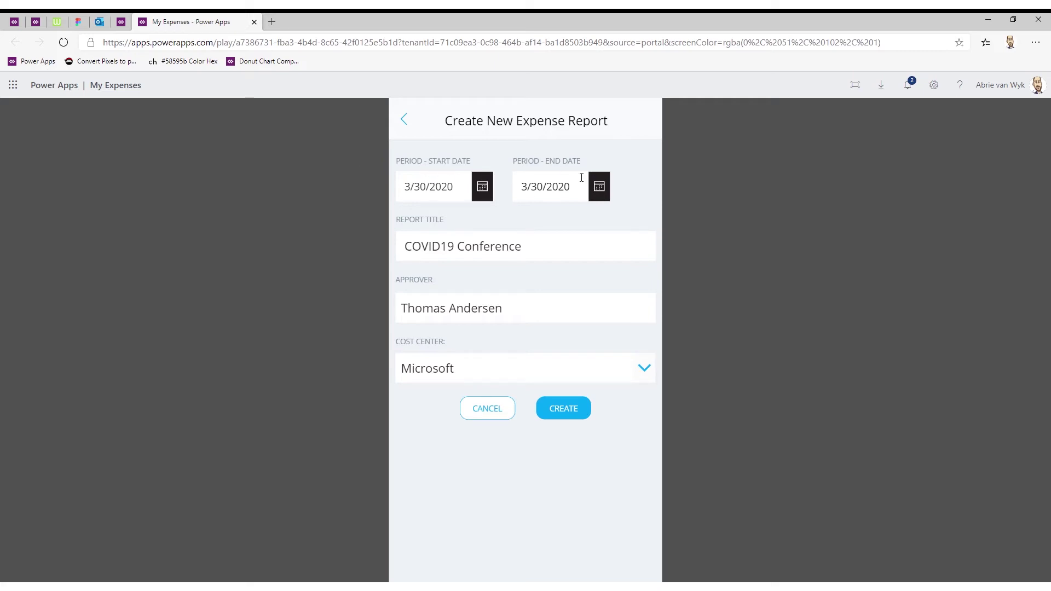
pyautogui.click(571, 415)
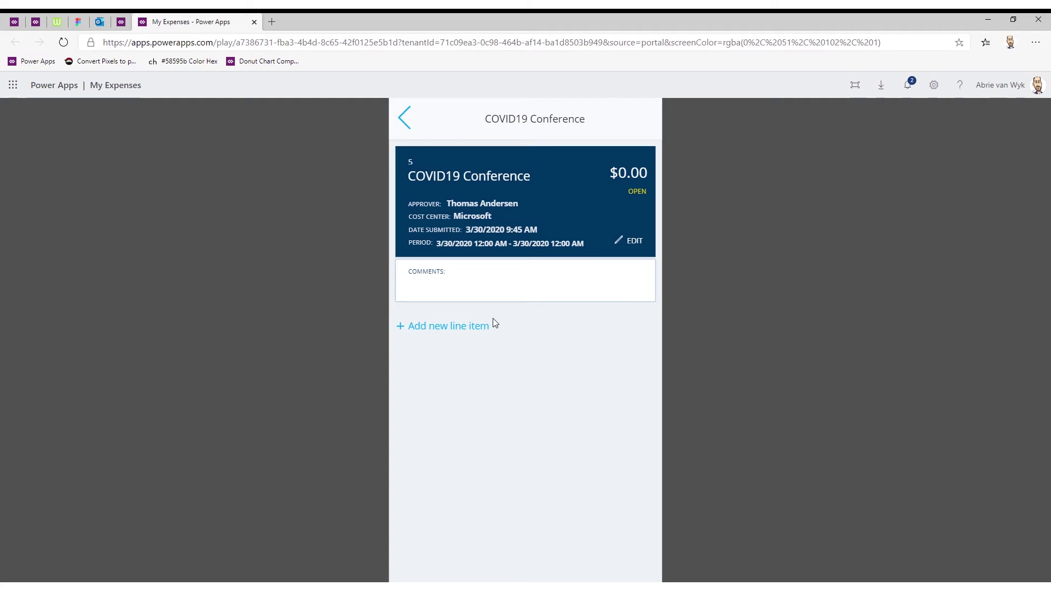
# Add a "Business Class Flight" line item in the Transportation category costing 1500, and save it with another line item started.
pyautogui.click(468, 327)
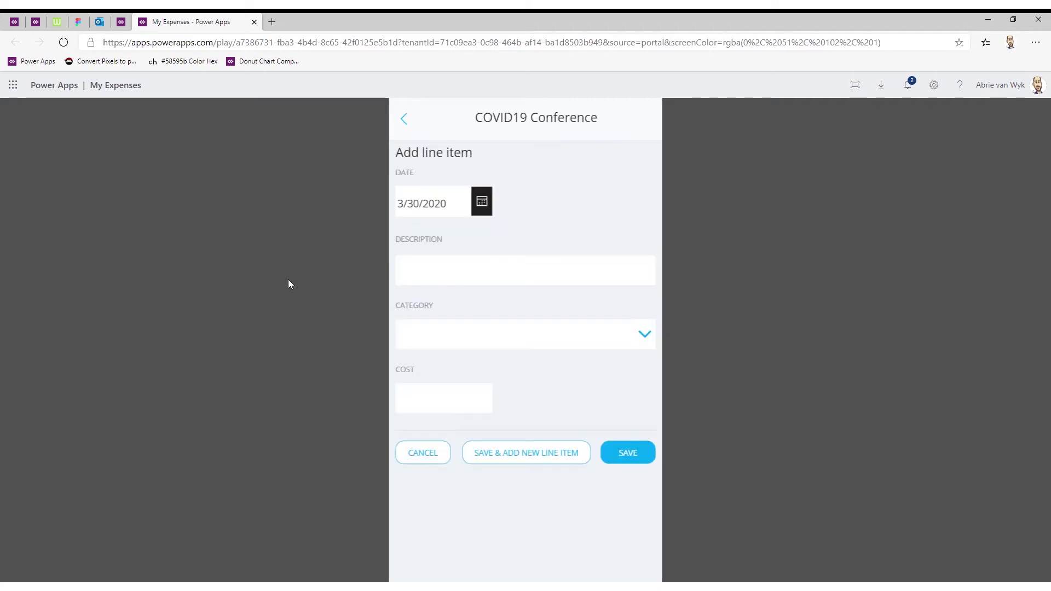
pyautogui.click(457, 274)
pyautogui.write('Busi')
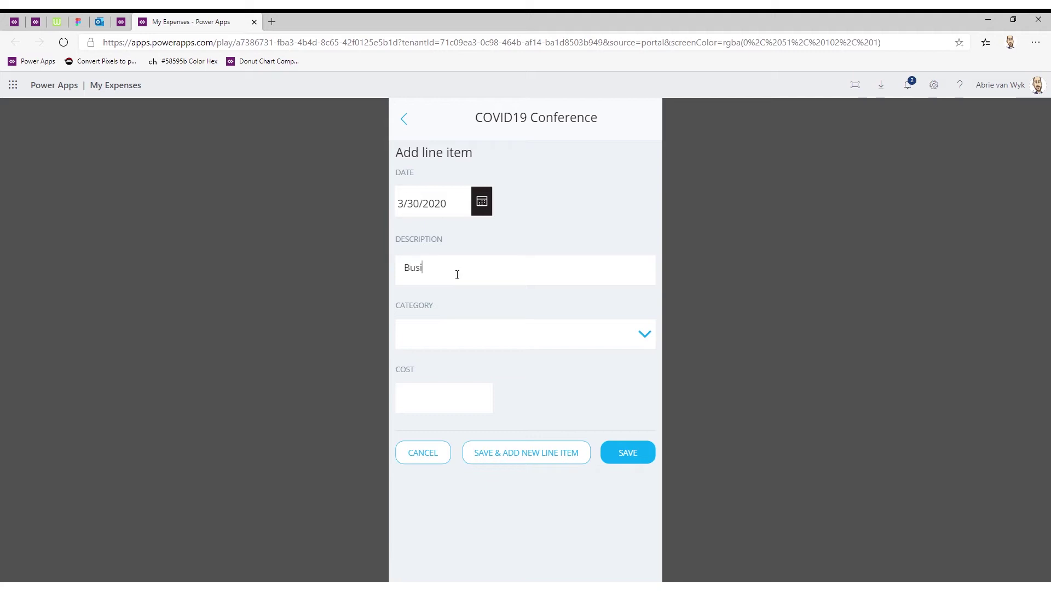
pyautogui.write('ness Class Flight')
pyautogui.click(438, 348)
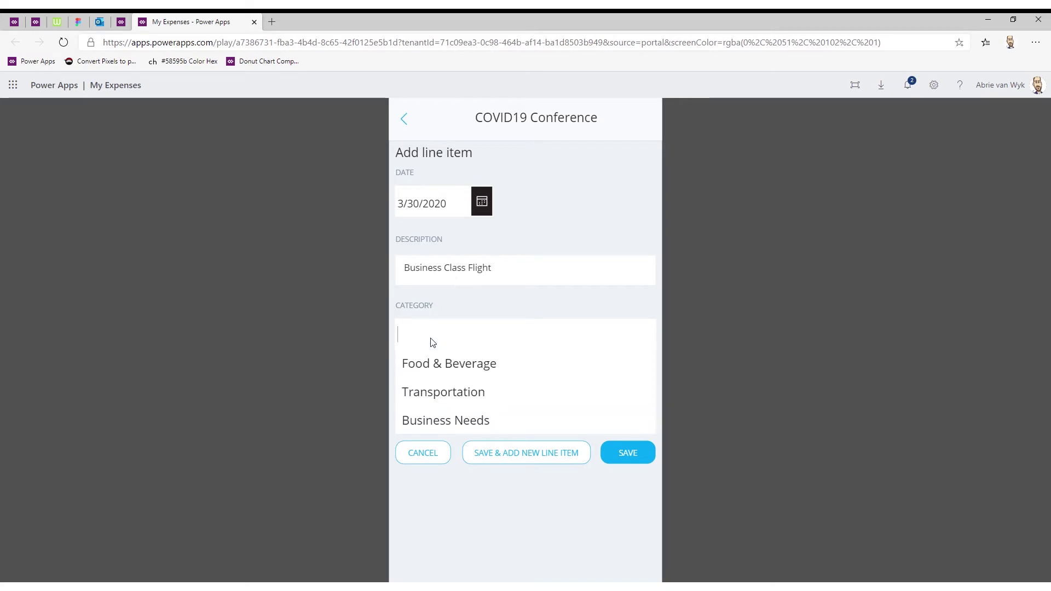
pyautogui.click(441, 393)
pyautogui.click(433, 403)
pyautogui.write('1500')
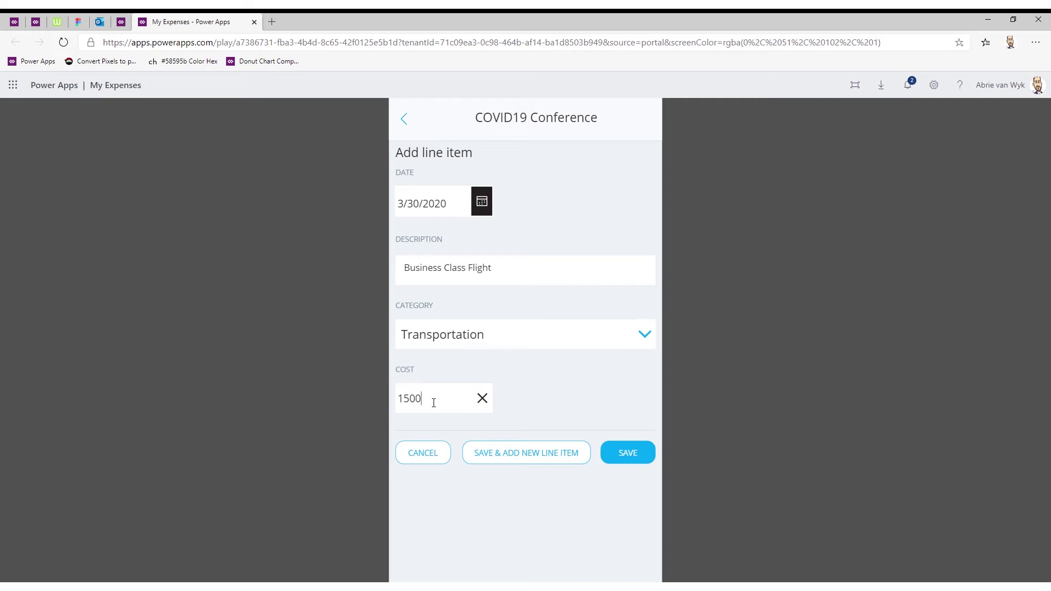
pyautogui.click(536, 521)
pyautogui.click(552, 457)
# Fill in and save a "Welcoming Drinks" line item in the Food & Beverage category with a cost of 2000.
pyautogui.click(491, 265)
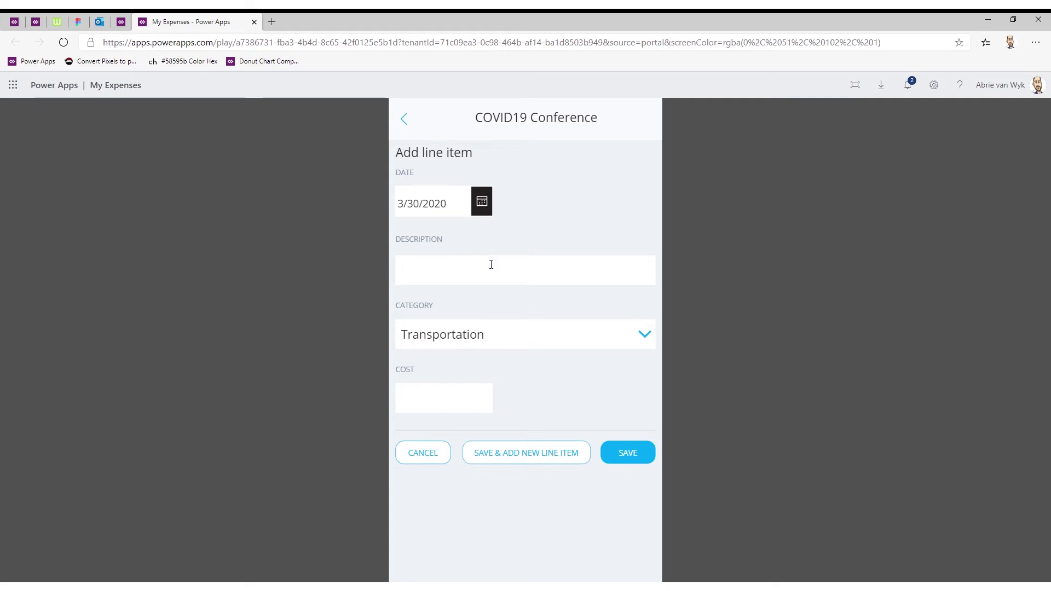
pyautogui.write('Welcoming Drinks')
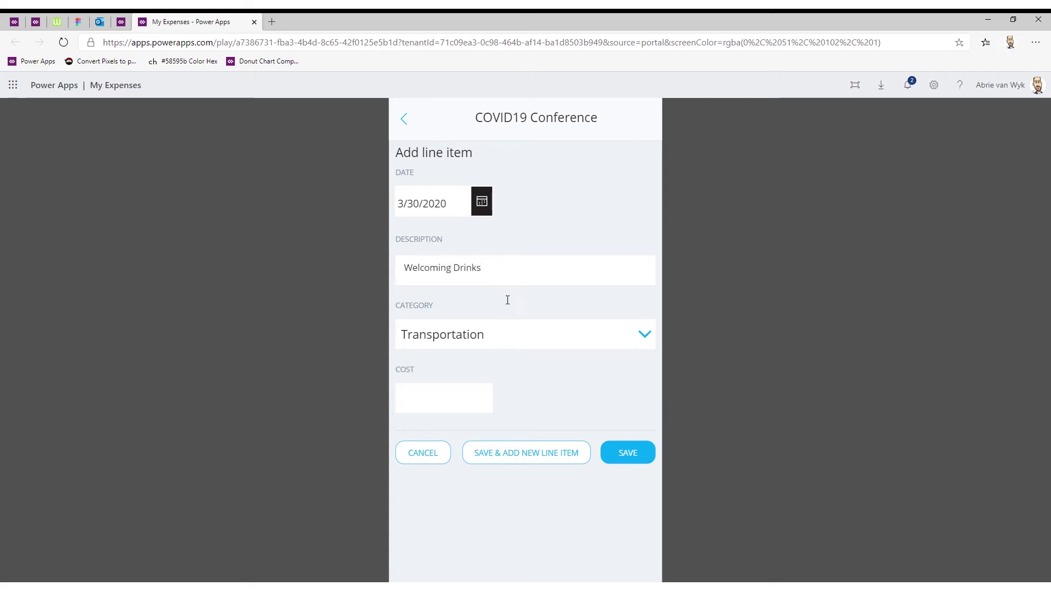
pyautogui.click(474, 344)
pyautogui.click(437, 392)
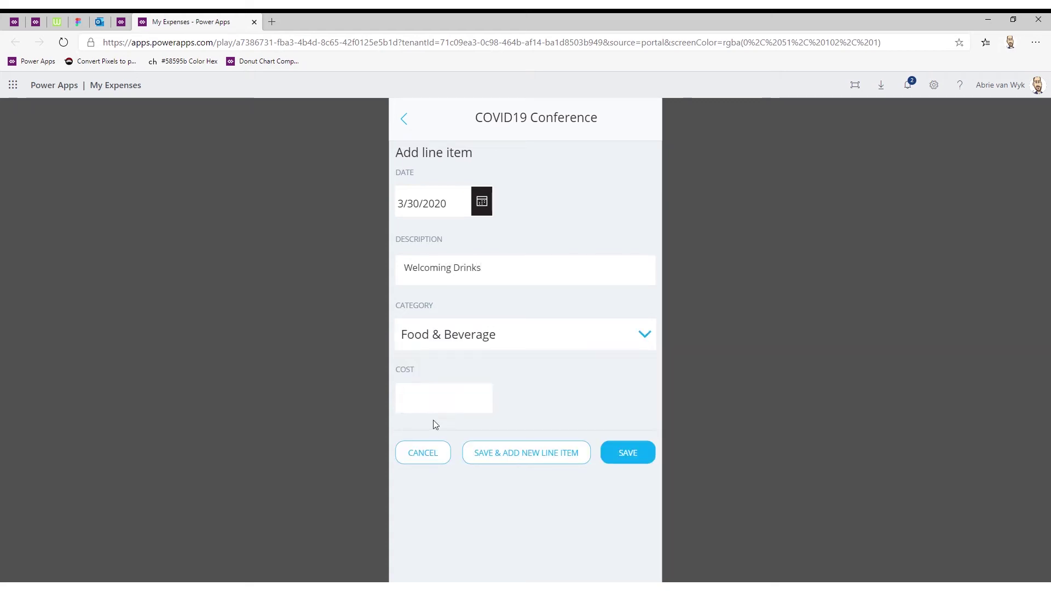
pyautogui.write('2000')
pyautogui.click(559, 452)
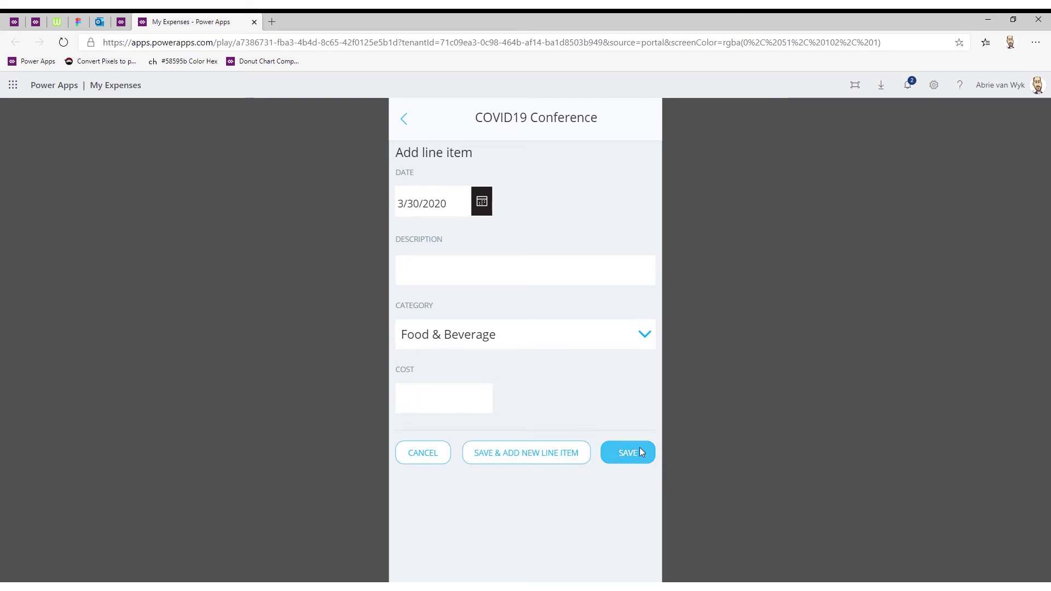
# Discard the blank line item and submit the COVID19 Conference expense report.
pyautogui.click(441, 462)
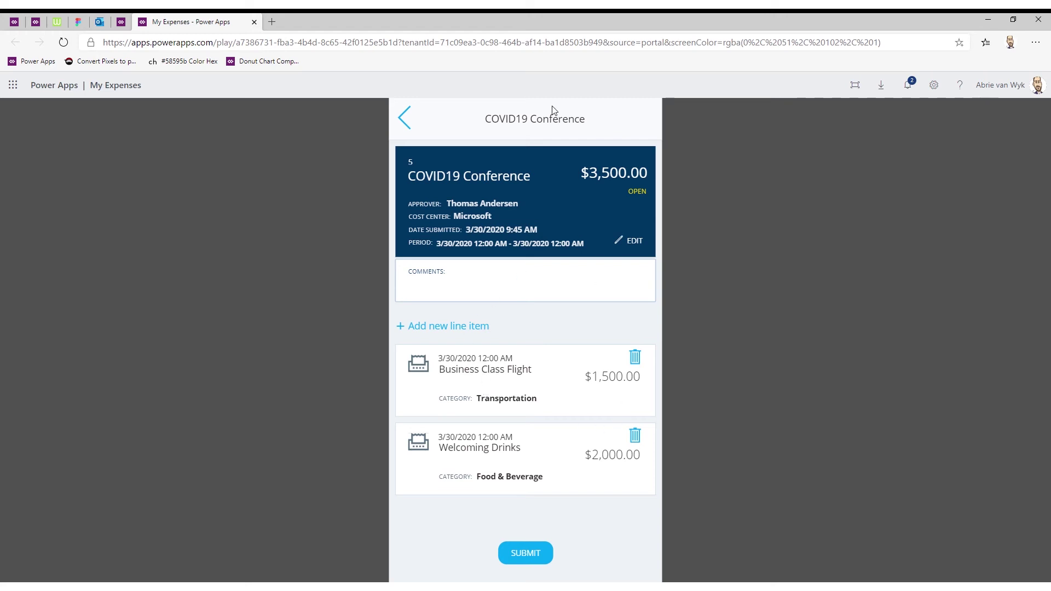
pyautogui.click(529, 562)
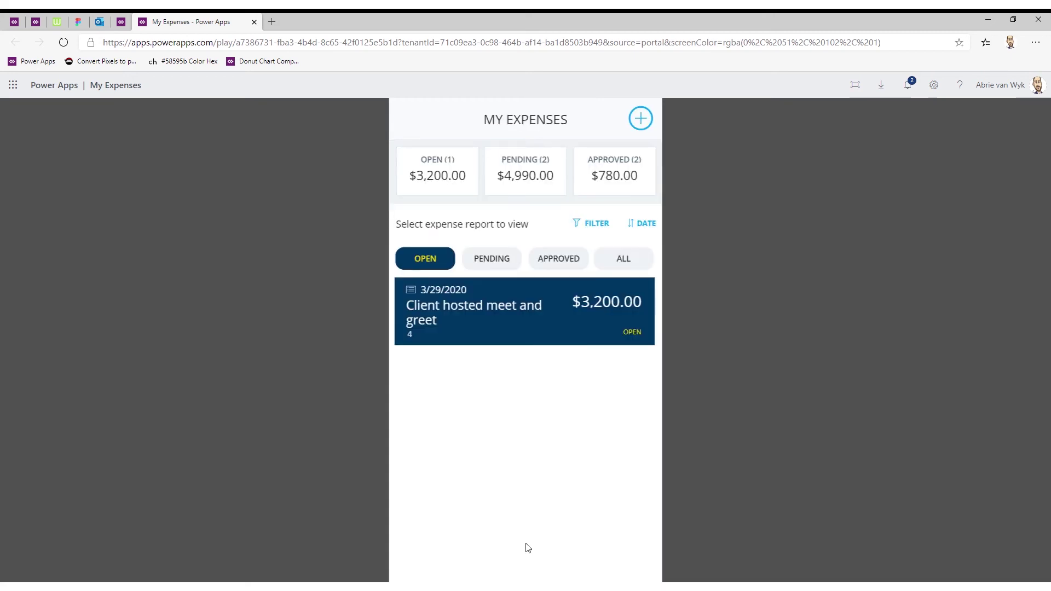
# Review the COVID19 Conference report among the pending reports, and list the approved expense reports.
pyautogui.click(492, 256)
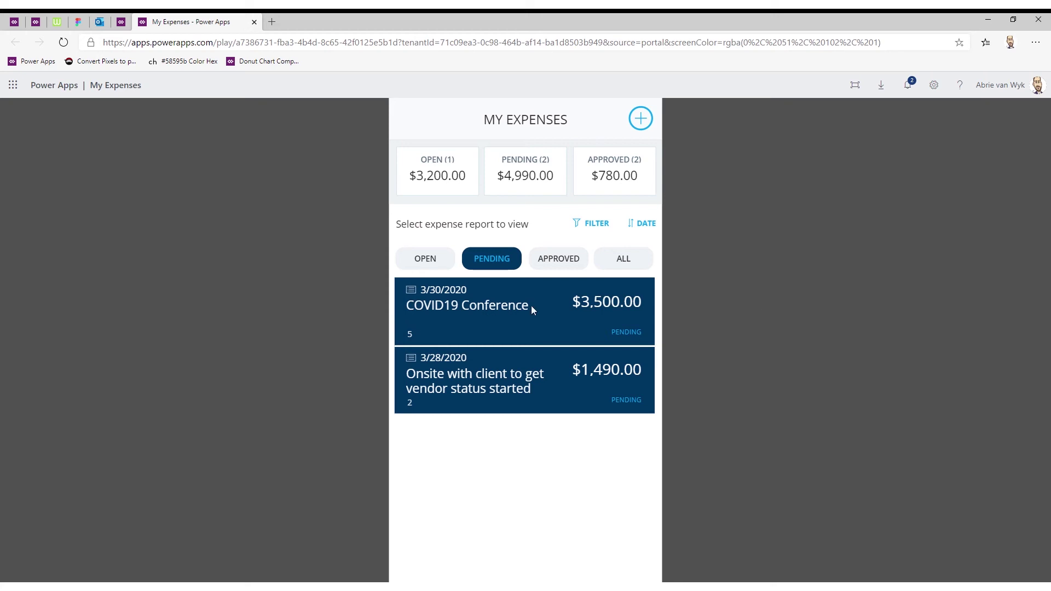
pyautogui.moveTo(424, 305); pyautogui.dragTo(504, 306)
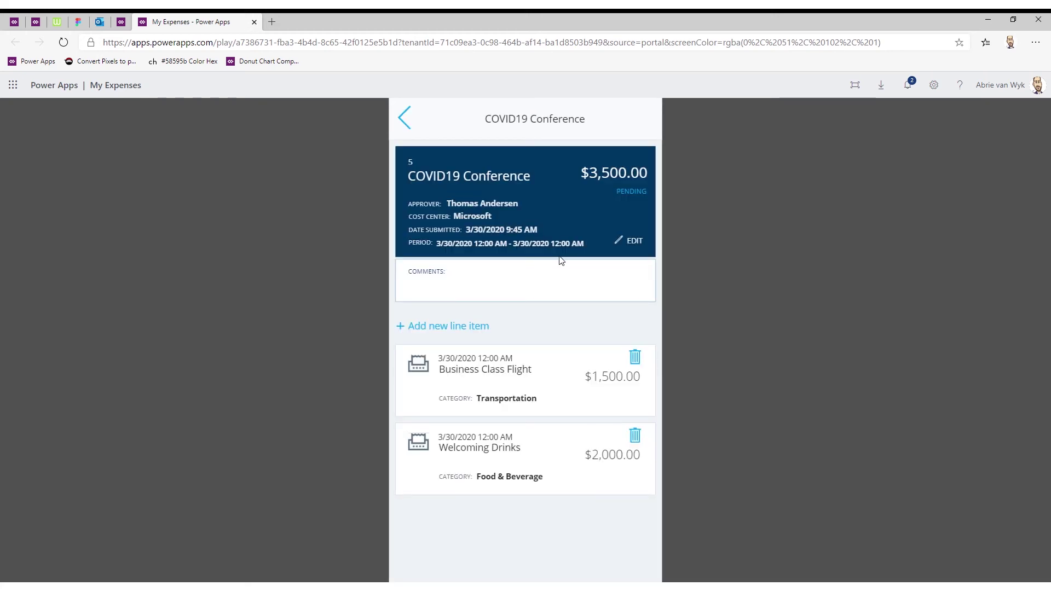
pyautogui.click(405, 117)
pyautogui.click(548, 263)
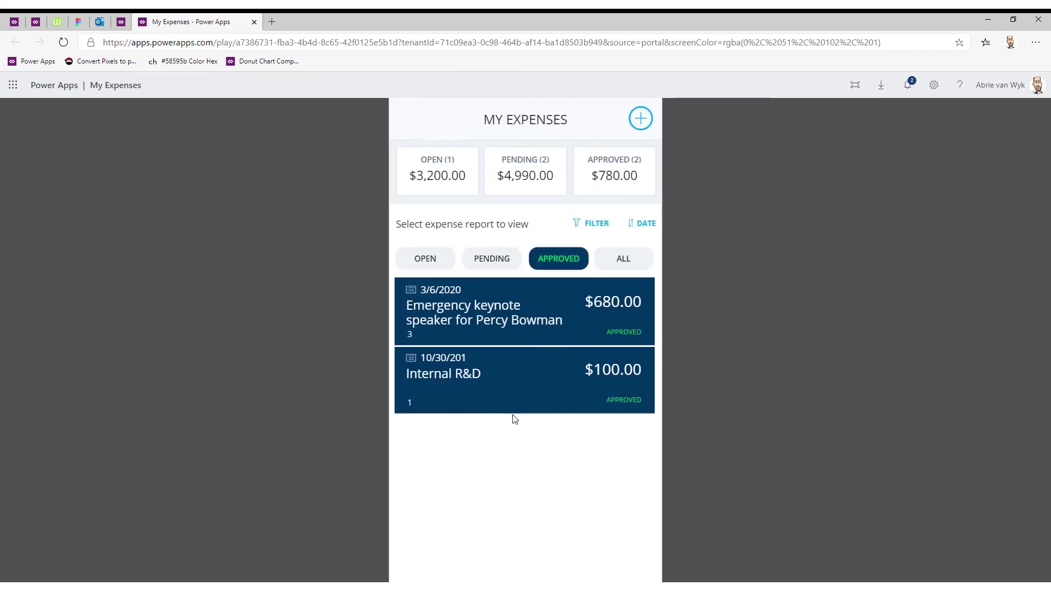